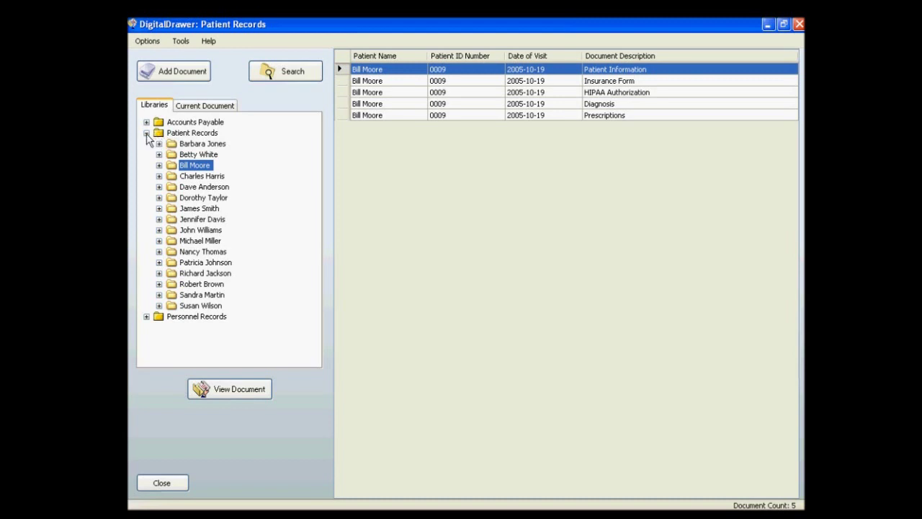
# Collapse the Patient Records library and browse the document lists of the Personnel Records, Accounts Payable and Patient Records libraries
pyautogui.click(146, 133)
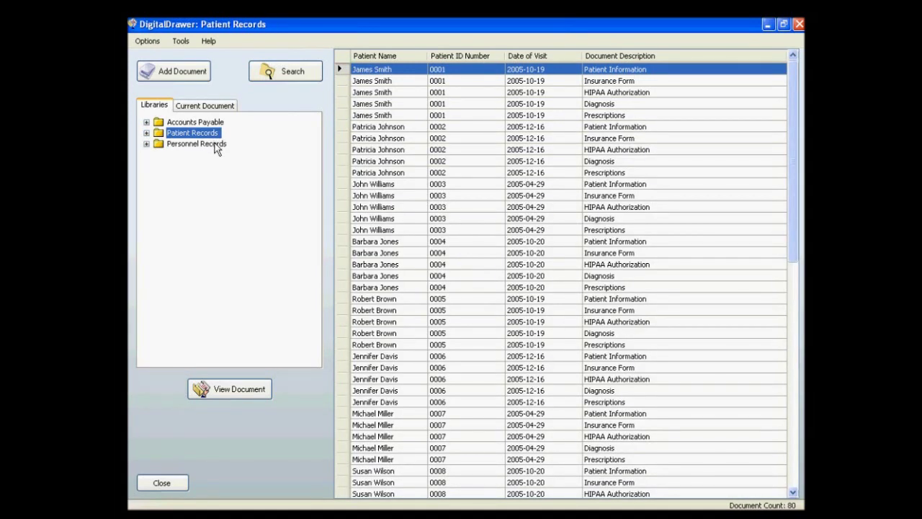
pyautogui.click(216, 150)
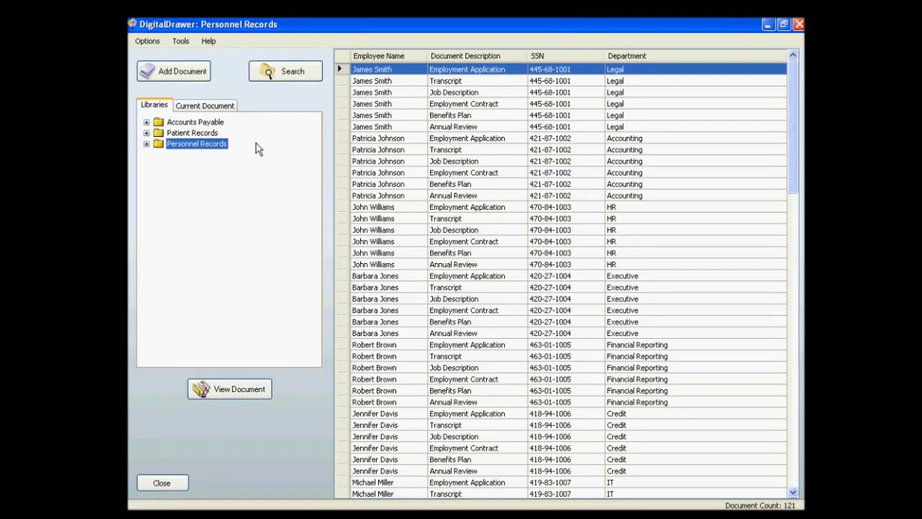
pyautogui.click(218, 122)
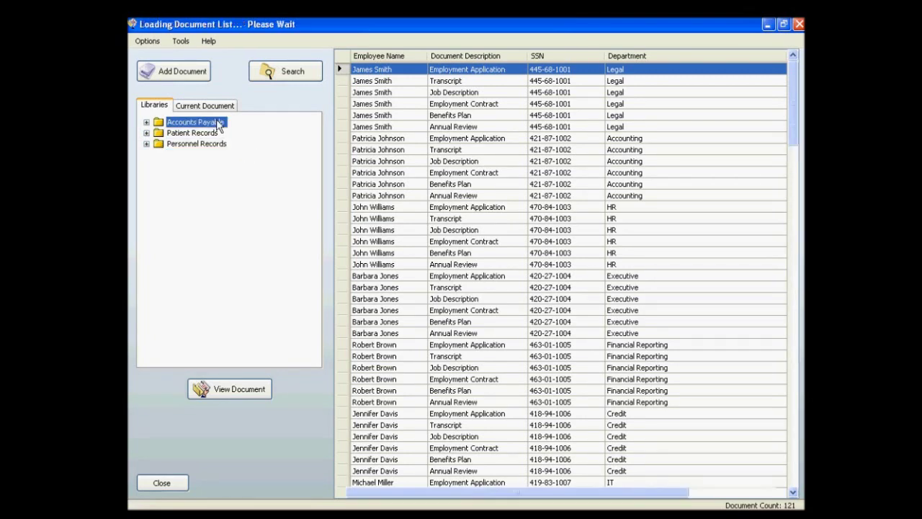
pyautogui.click(213, 133)
pyautogui.click(215, 145)
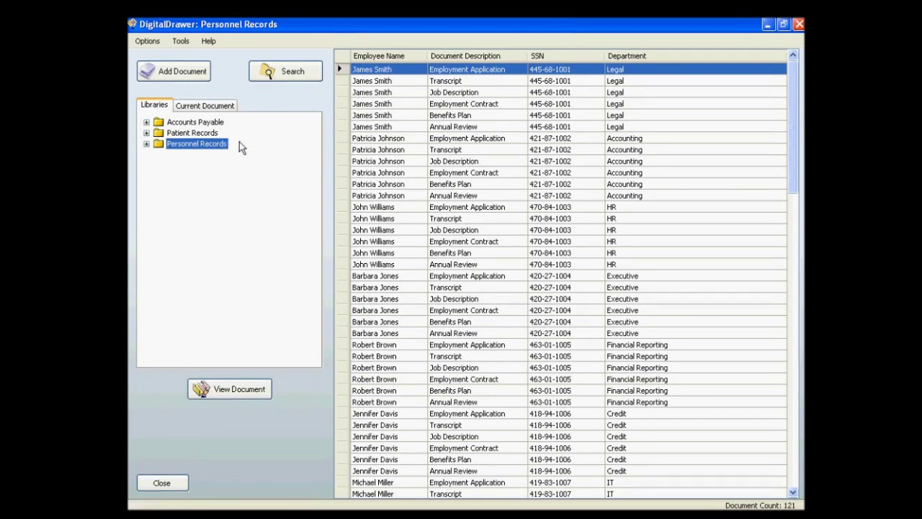
pyautogui.click(210, 134)
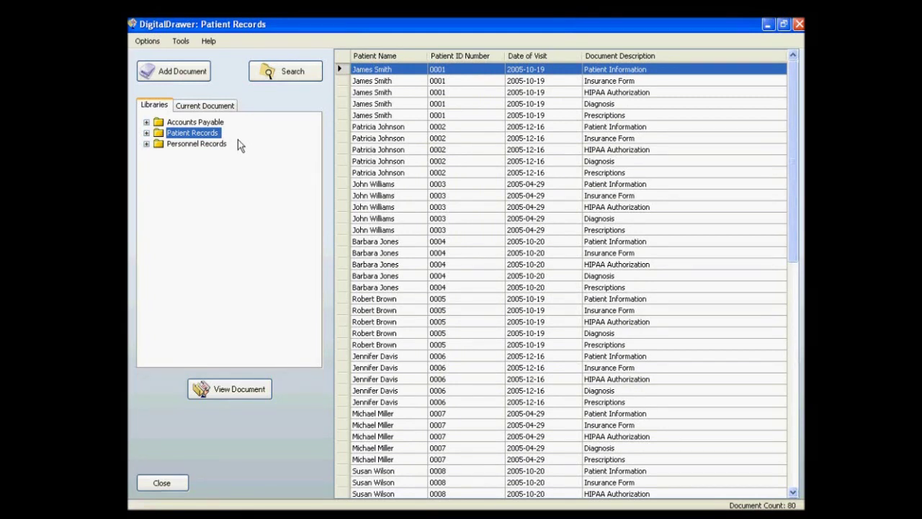
# View the second patient's HIPAA Authorization document from the Patient Records list and close the viewer
pyautogui.click(384, 150)
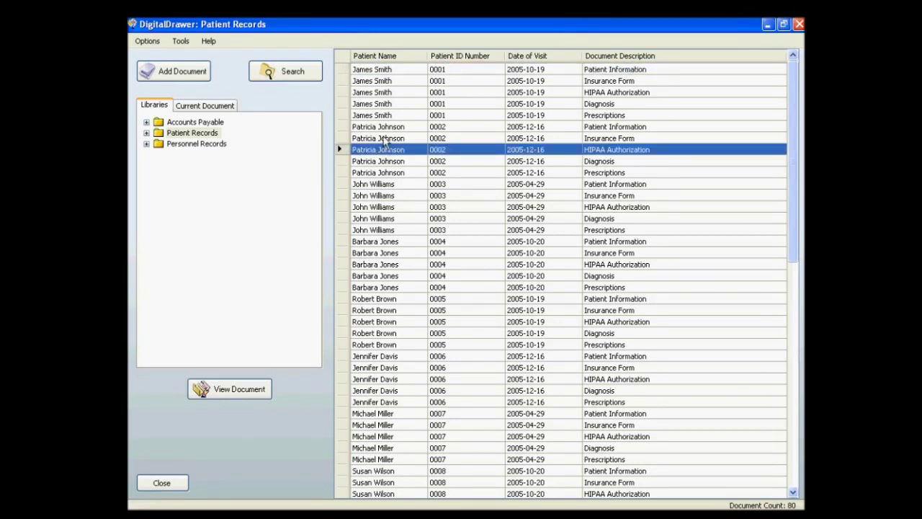
pyautogui.click(384, 141)
pyautogui.click(384, 128)
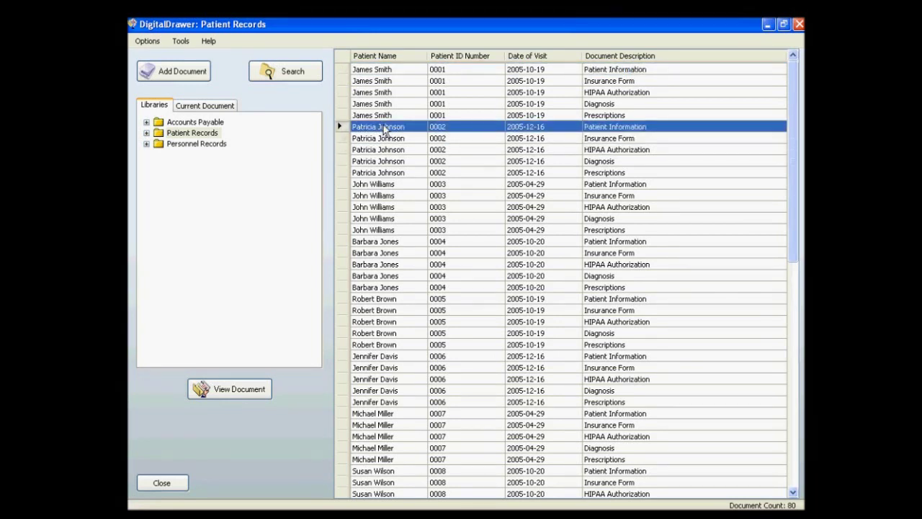
pyautogui.click(383, 149)
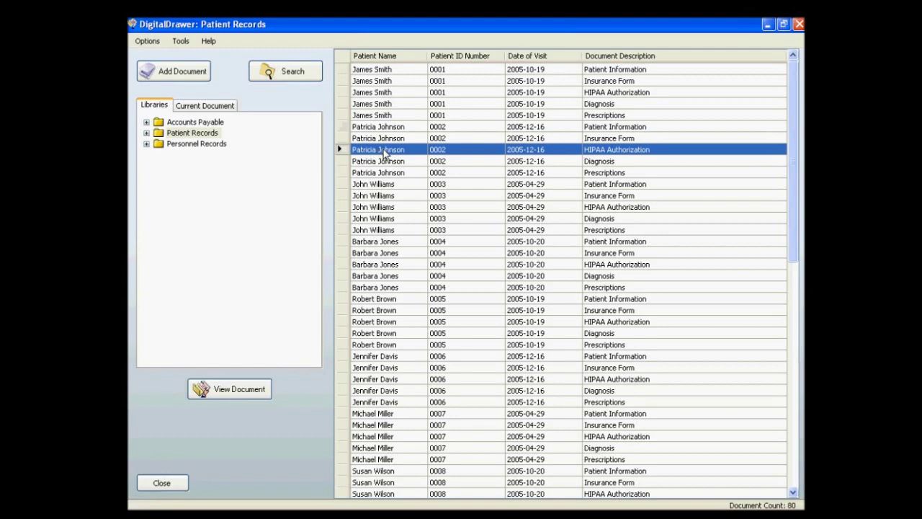
pyautogui.doubleClick(383, 150)
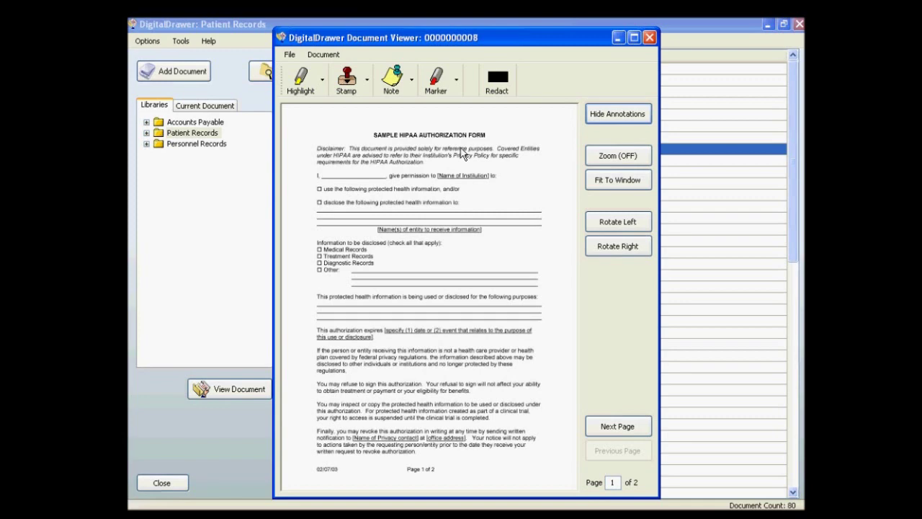
pyautogui.click(649, 37)
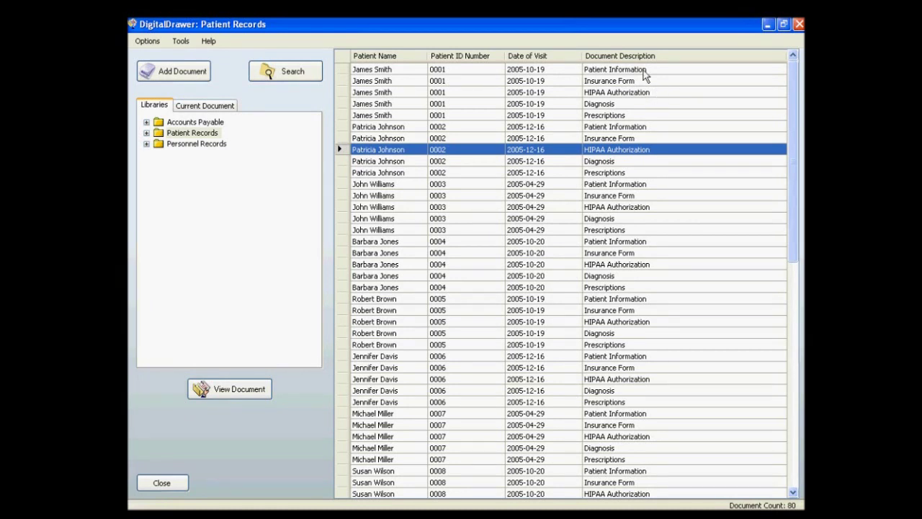
# Sort the Patient Records document list by Document Description in descending order and look through the sorted entries
pyautogui.click(657, 58)
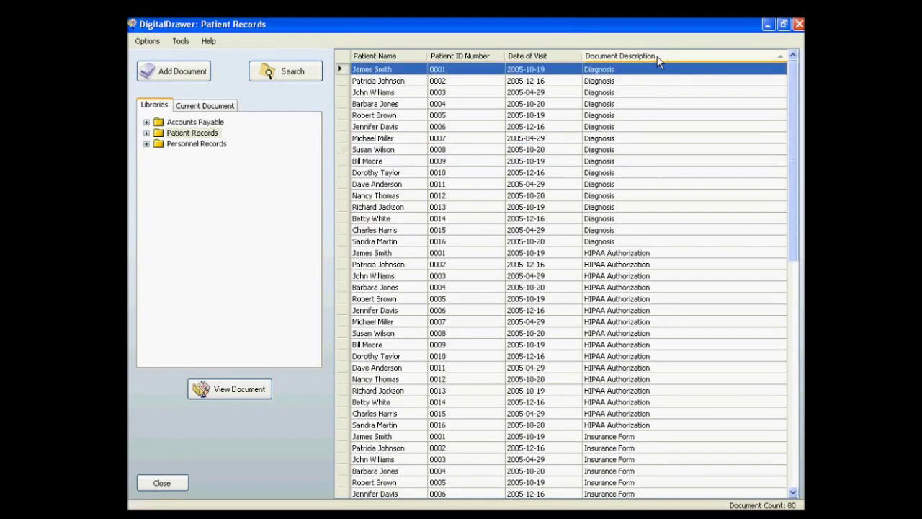
pyautogui.click(661, 57)
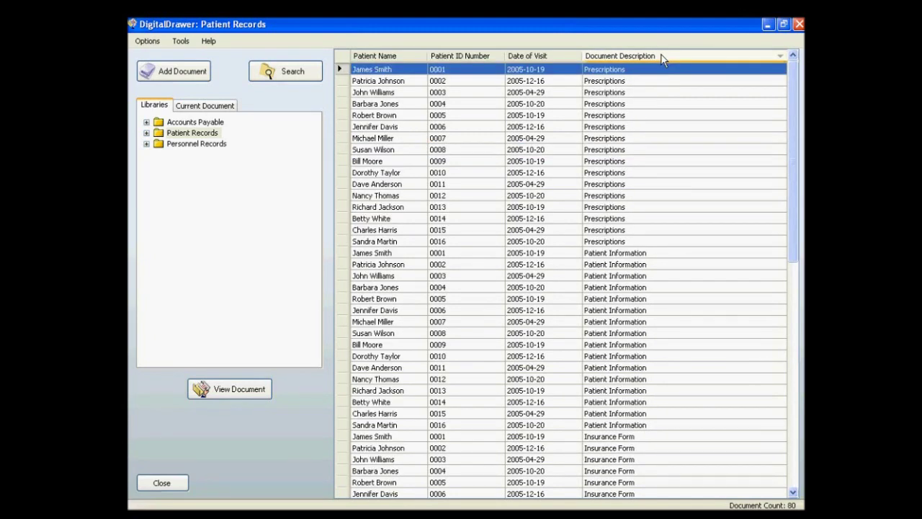
pyautogui.moveTo(791, 90); pyautogui.dragTo(786, 240)
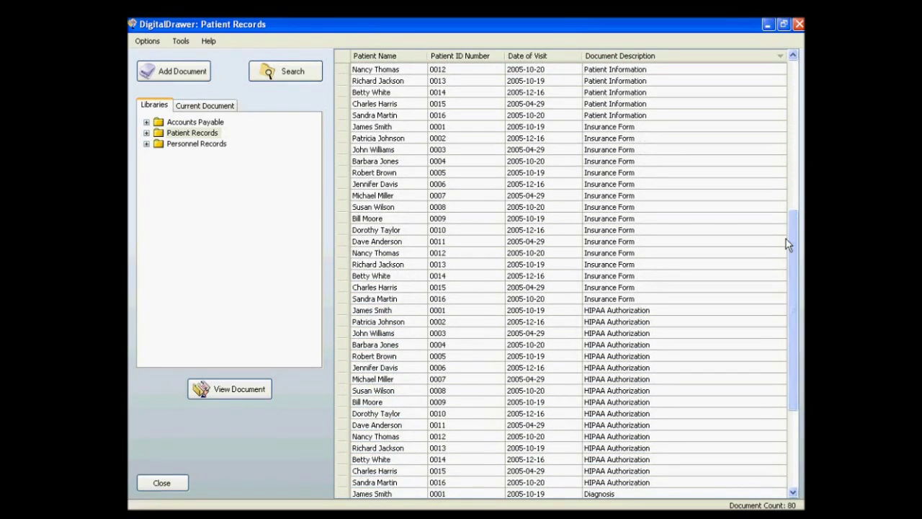
# Expand the third patient's folder in Patient Records down to the 2005-10-19 visit and select its Patient Information document
pyautogui.click(147, 133)
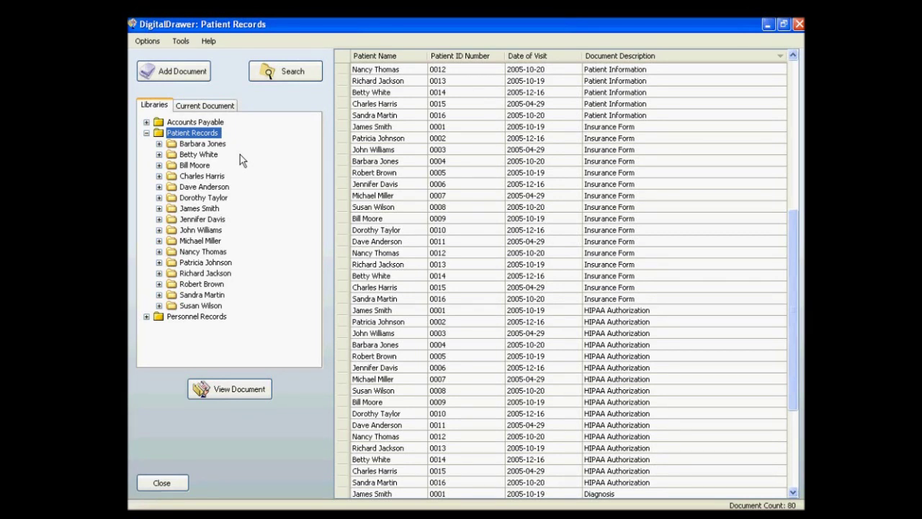
pyautogui.click(195, 168)
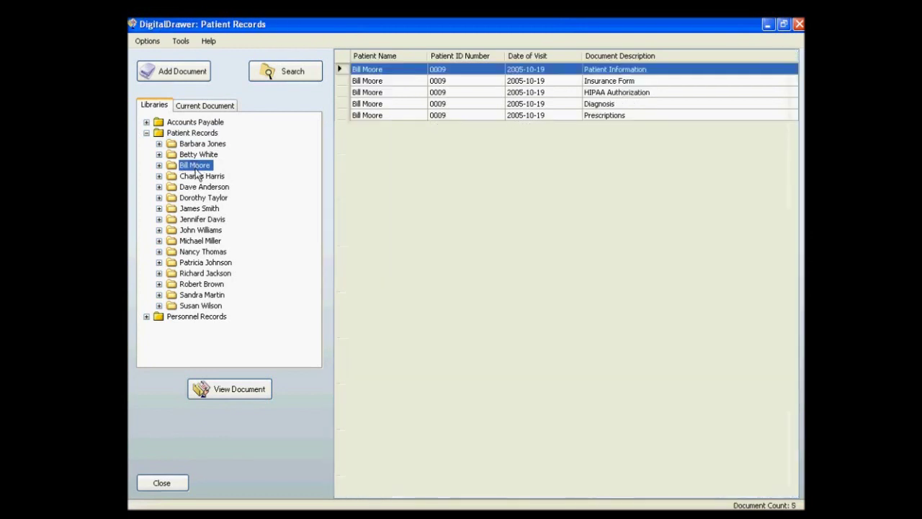
pyautogui.click(583, 72)
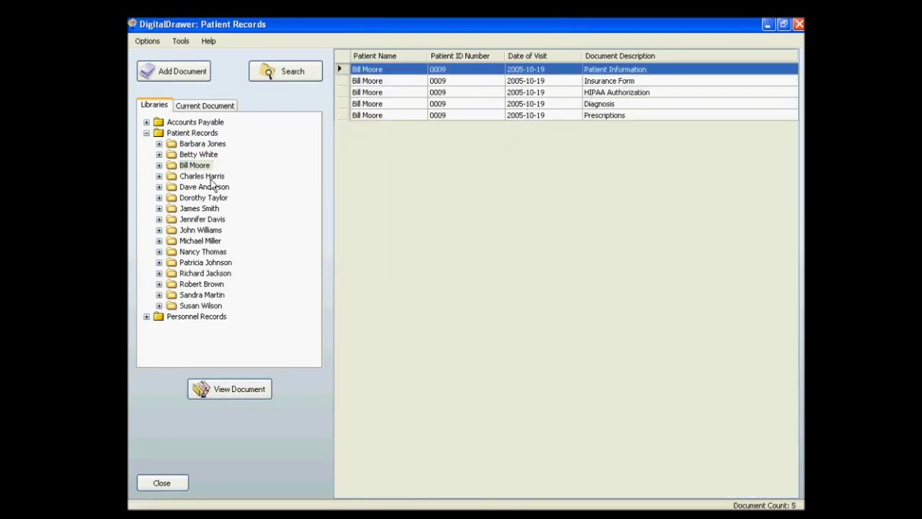
pyautogui.click(159, 166)
pyautogui.click(171, 177)
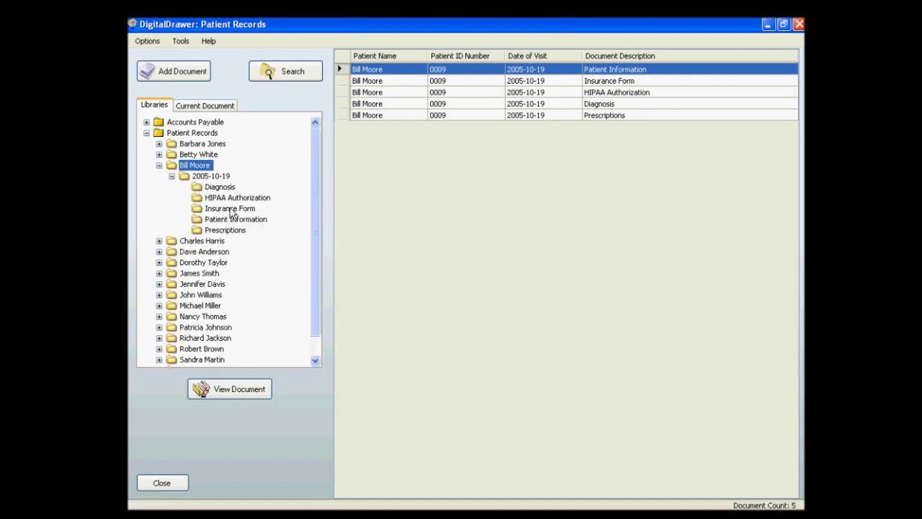
pyautogui.click(229, 219)
pyautogui.click(401, 72)
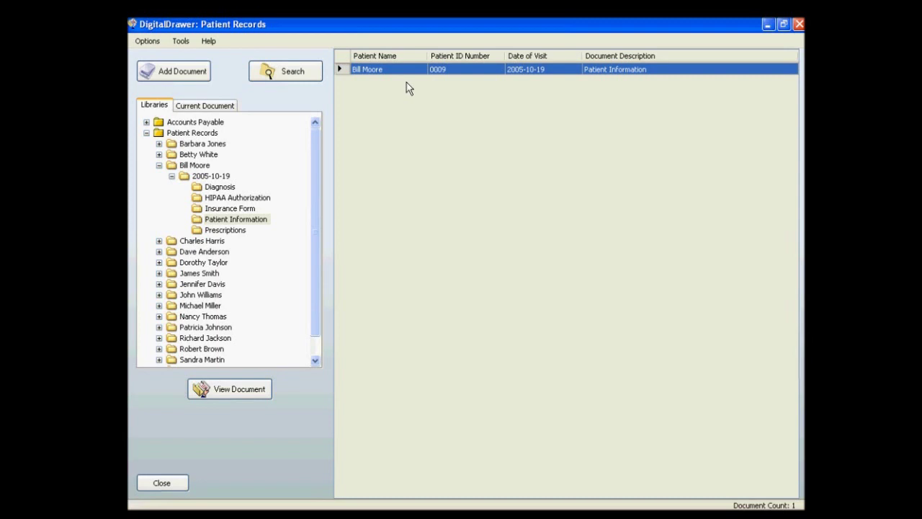
# Open the document search form for the Patient Records library
pyautogui.click(313, 75)
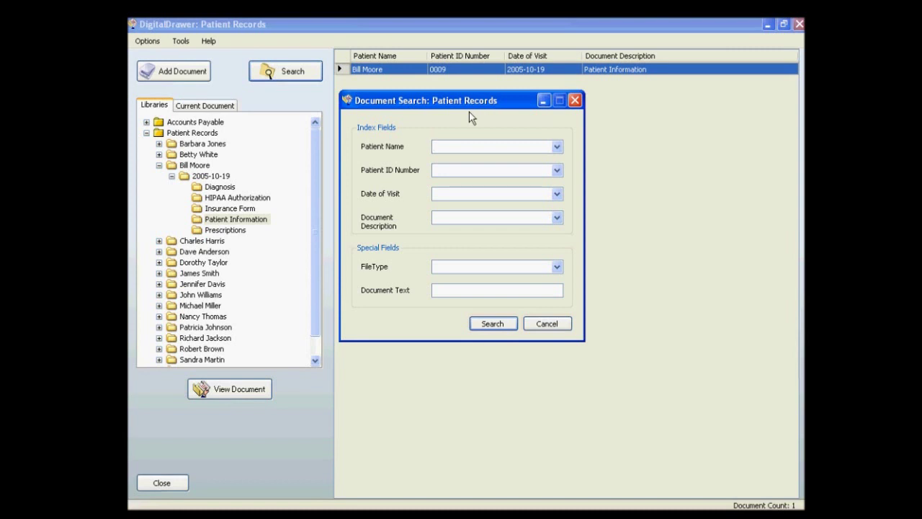
pyautogui.write('Bi')
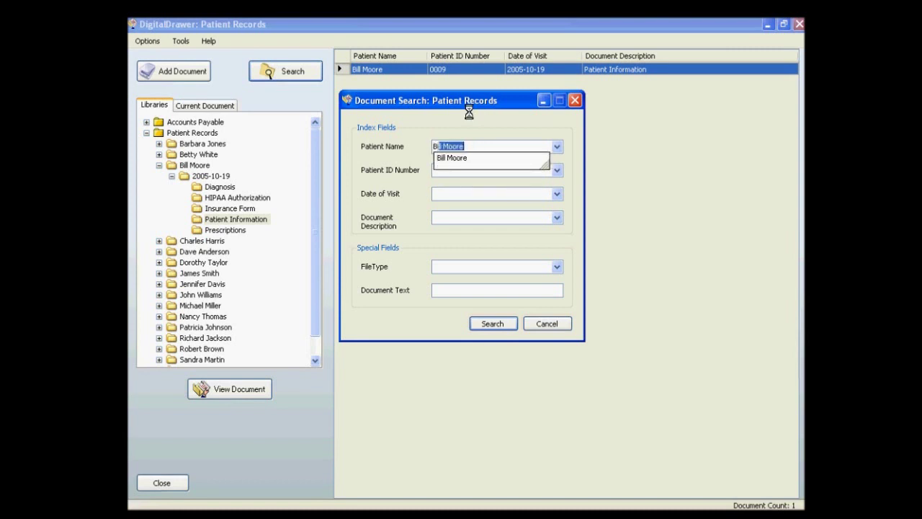
pyautogui.press('BackSpace')
pyautogui.press('BackSpace')
pyautogui.press('BackSpace')
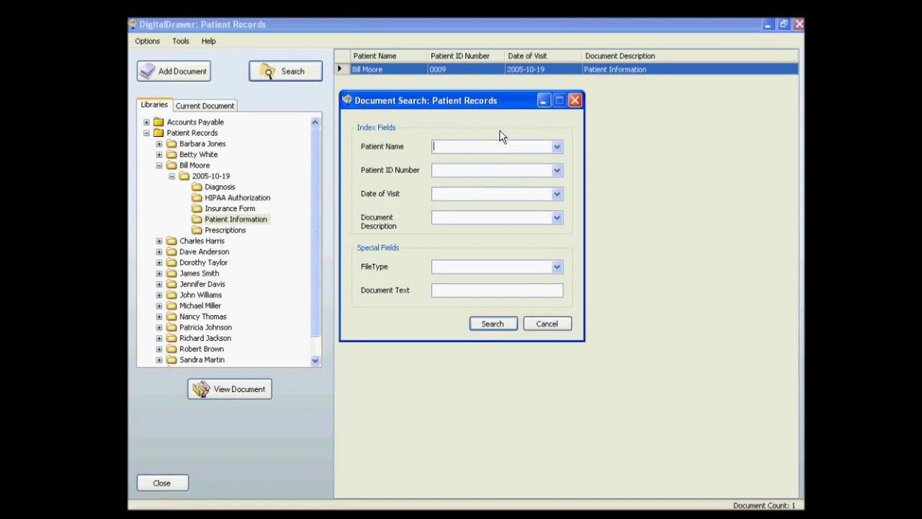
pyautogui.click(558, 145)
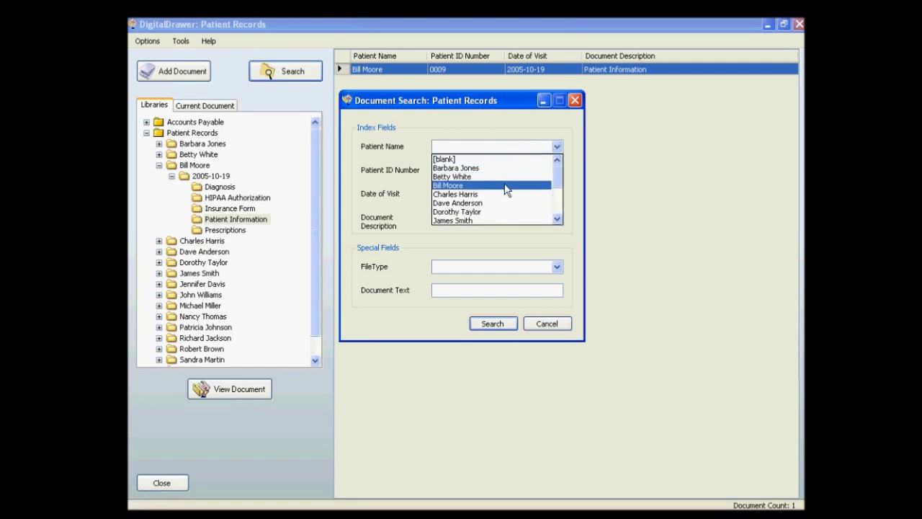
pyautogui.click(496, 133)
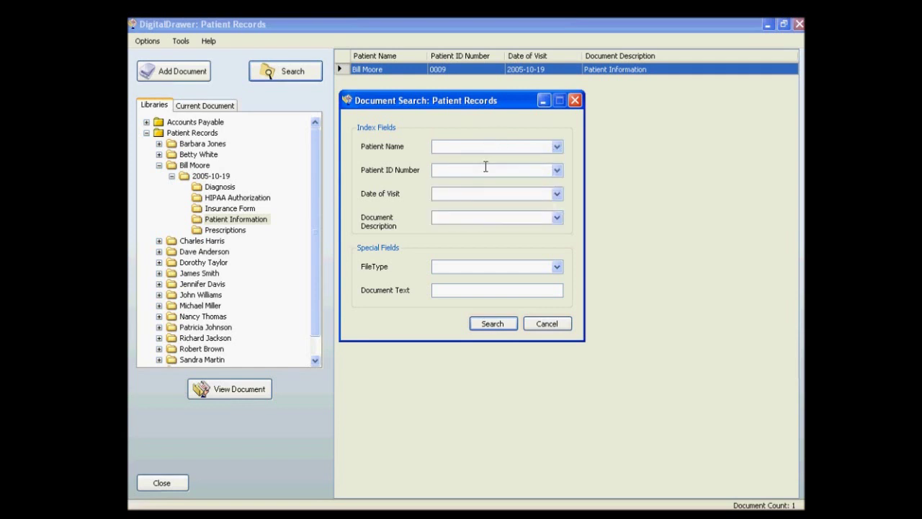
# Search the Patient Records library for documents with the description Insurance Form
pyautogui.click(557, 217)
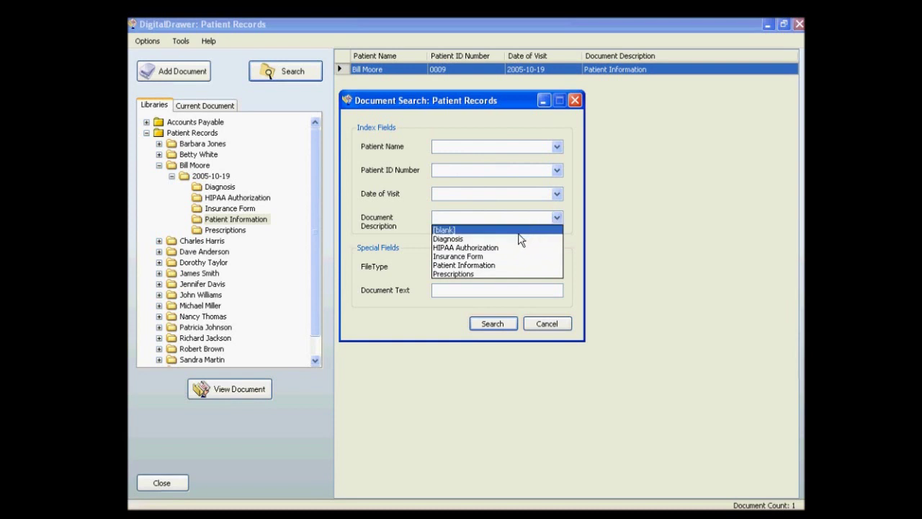
pyautogui.click(490, 256)
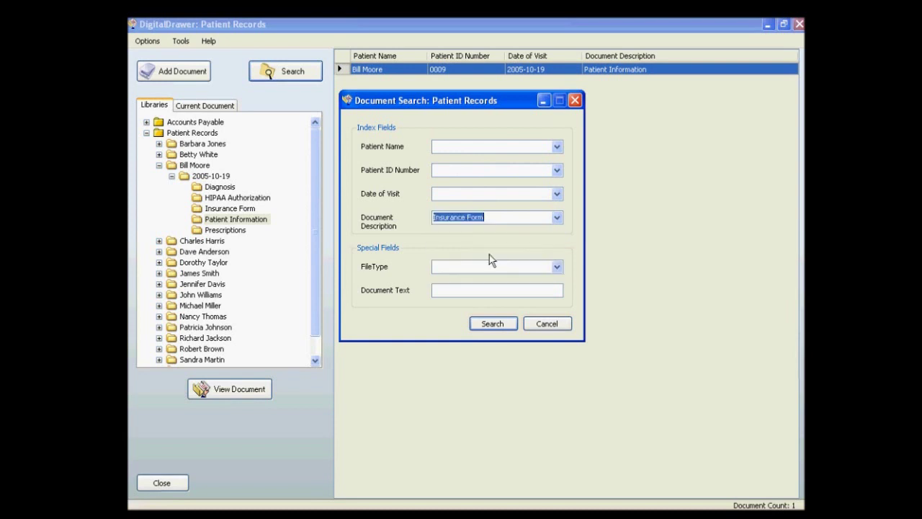
pyautogui.click(489, 323)
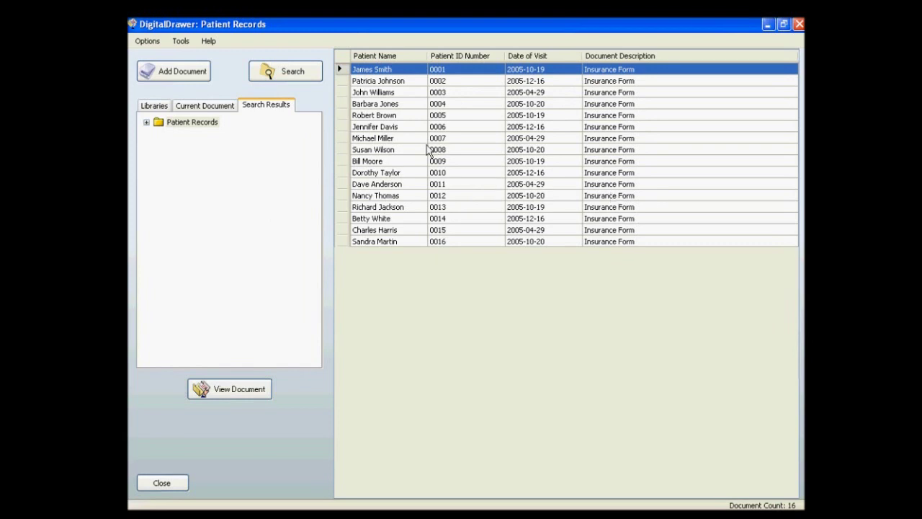
# Look at the special search fields for file type and document text, and close the search form without searching
pyautogui.click(318, 77)
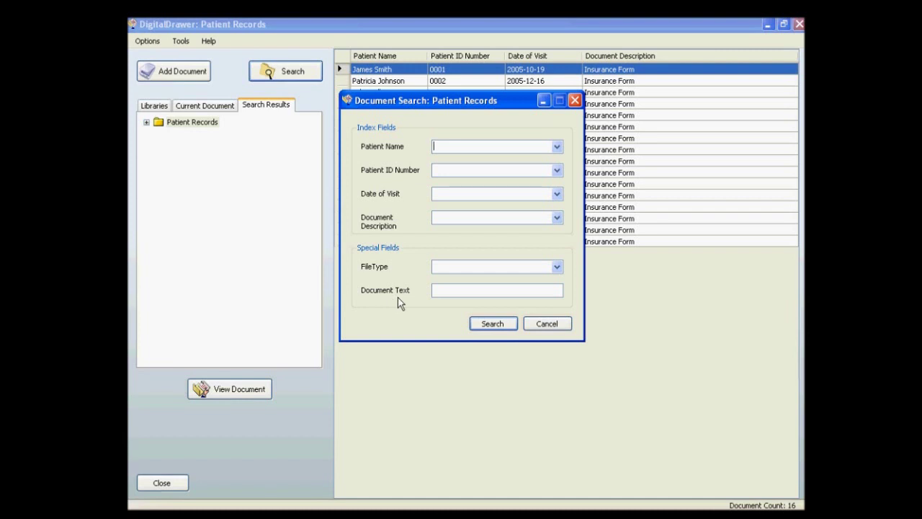
pyautogui.click(542, 329)
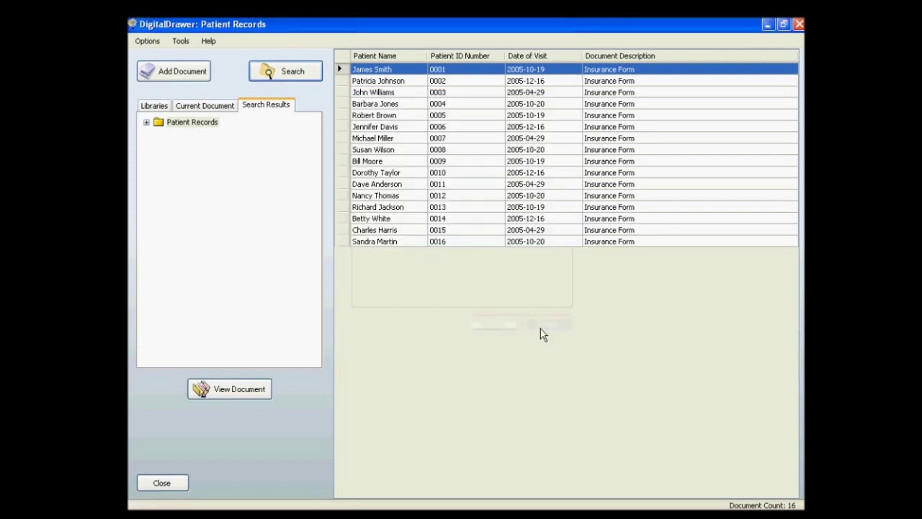
# Open the seventh insurance form in the search results and maximize the document viewer
pyautogui.click(404, 139)
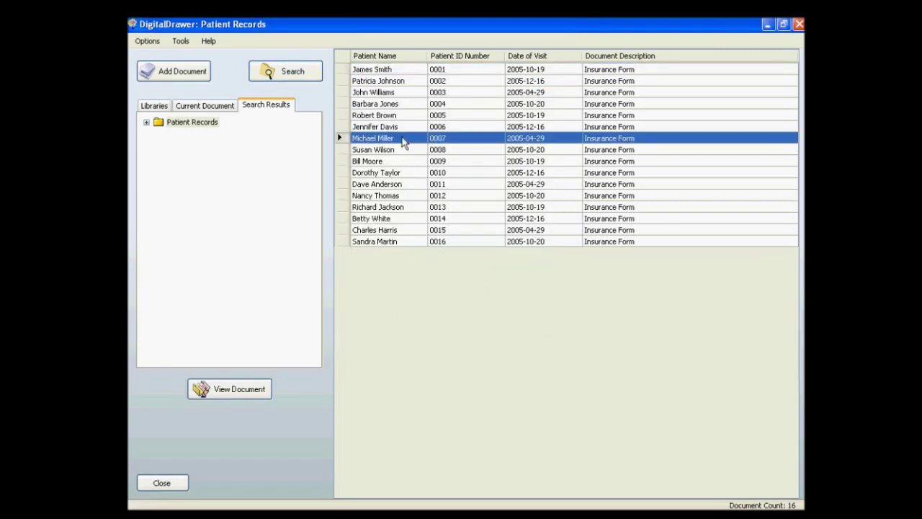
pyautogui.doubleClick(406, 137)
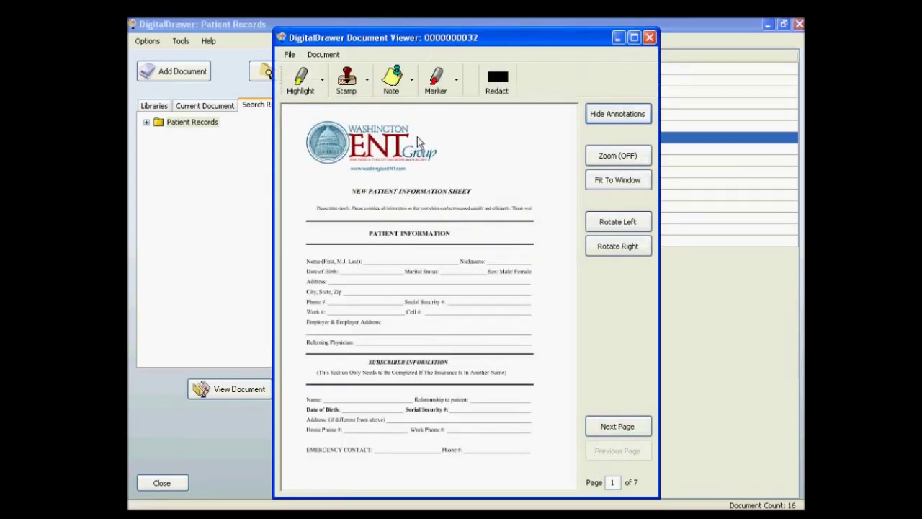
pyautogui.click(634, 37)
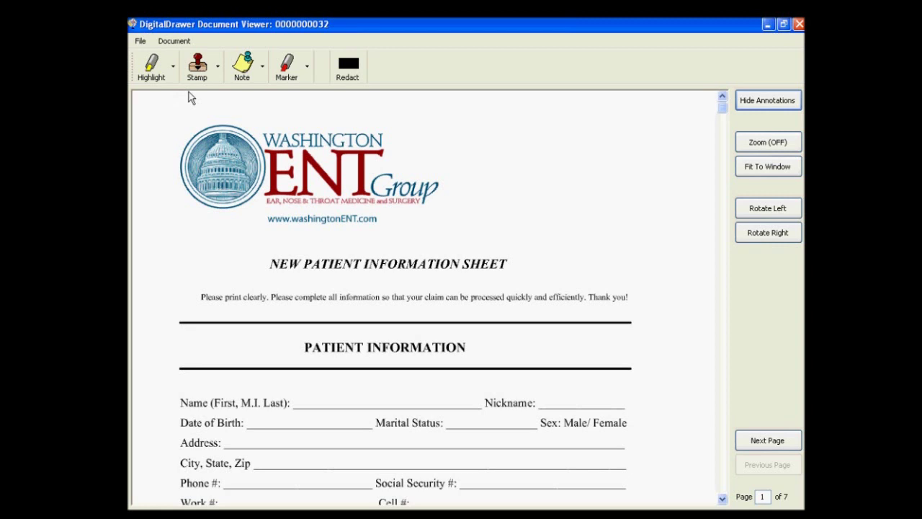
# Highlight the "NEW PATIENT INFORMATION SHEET" heading in yellow on page 1
pyautogui.click(152, 67)
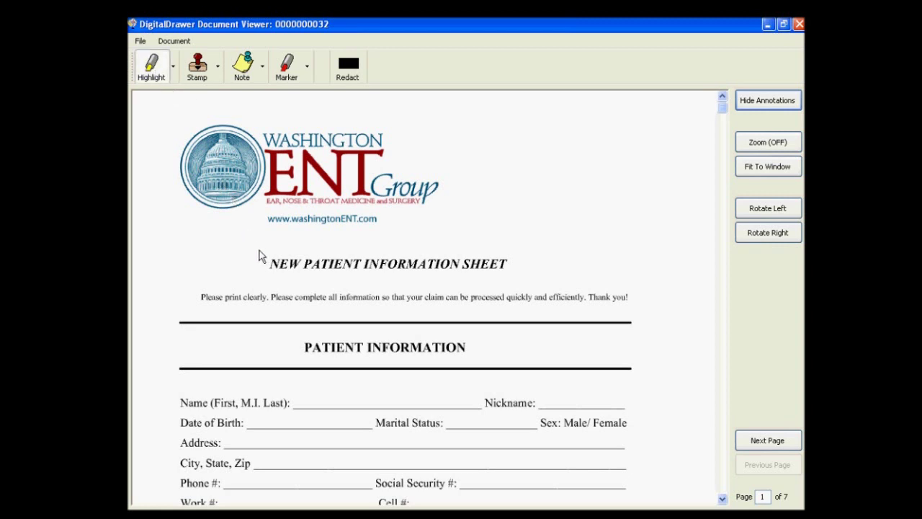
pyautogui.moveTo(259, 251); pyautogui.dragTo(516, 277)
pyautogui.click(223, 246)
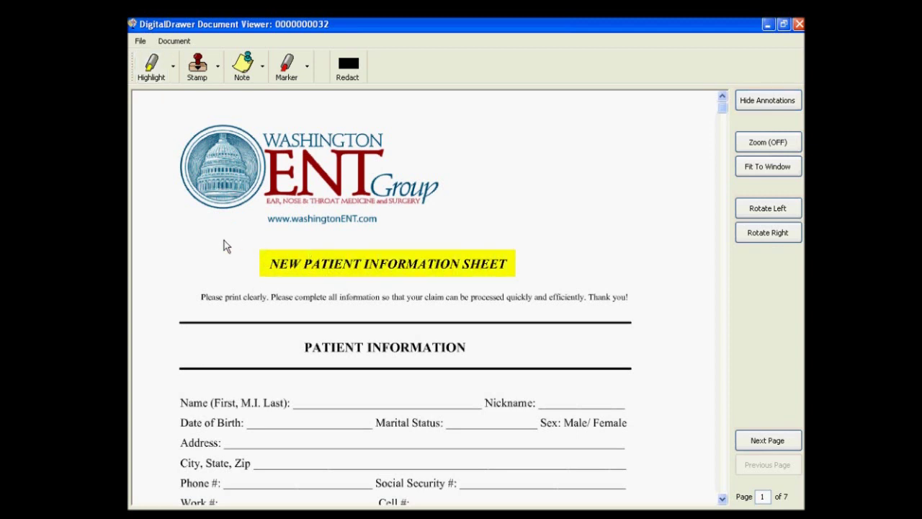
# Place a Confidential stamp on page 1, in the blank area above and beyond the end of the highlighted heading
pyautogui.click(199, 68)
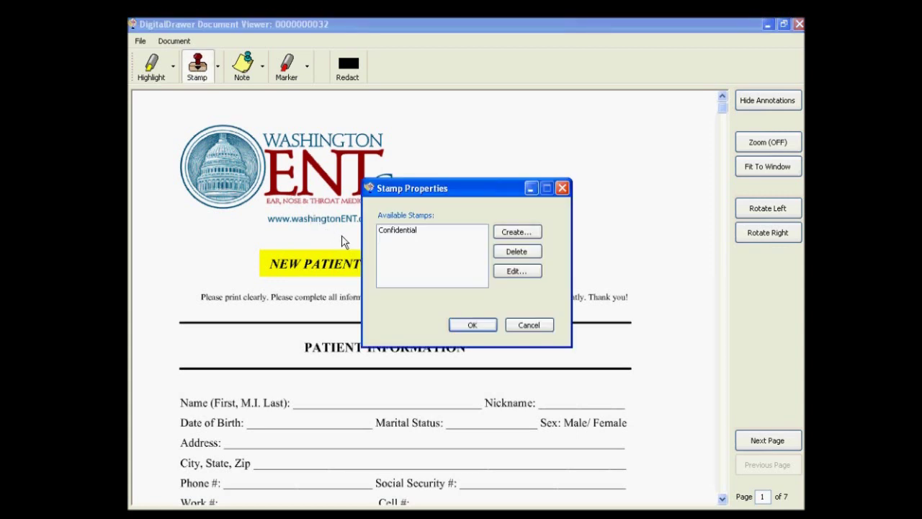
pyautogui.click(398, 232)
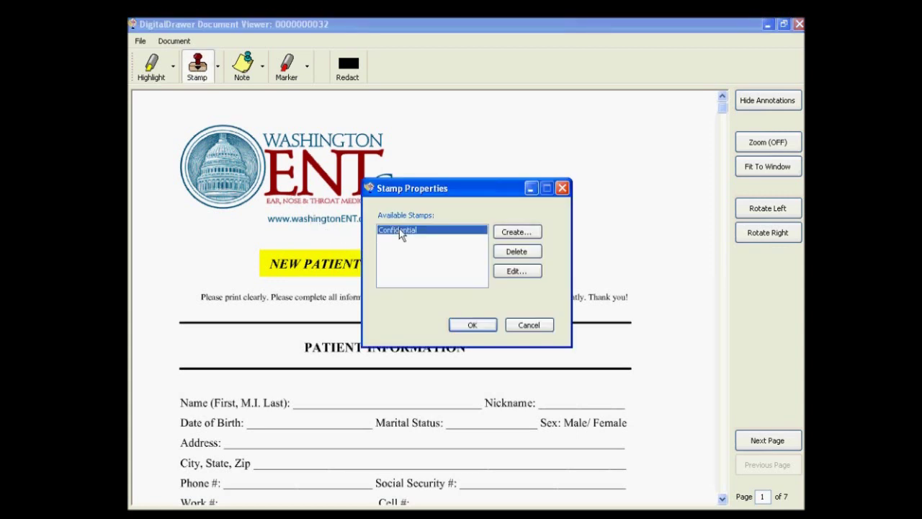
pyautogui.click(474, 326)
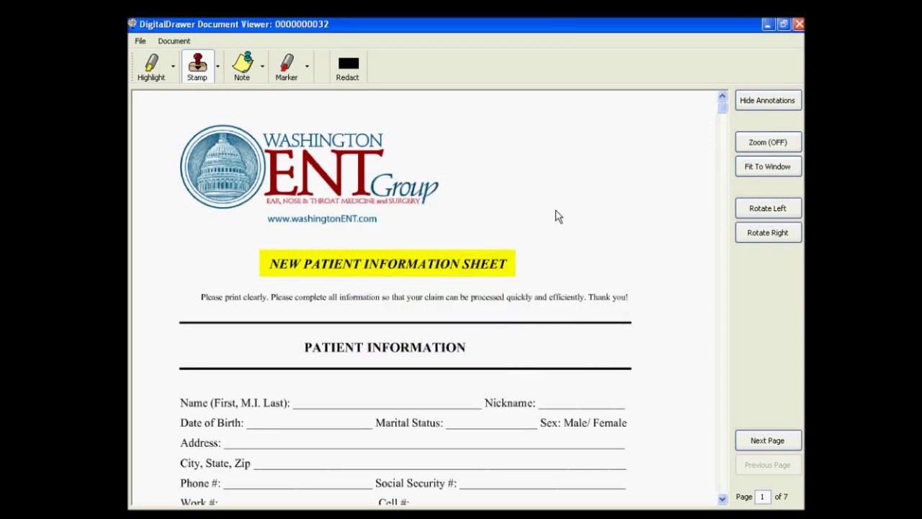
pyautogui.click(557, 216)
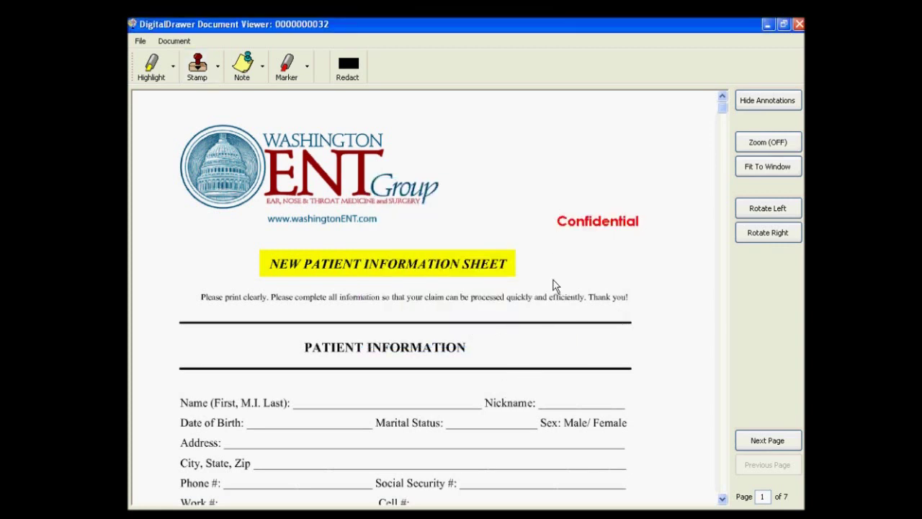
# Add a note reading "Monitor this patient closely" beside the logo on page 1 and shrink it to fit its text
pyautogui.click(239, 70)
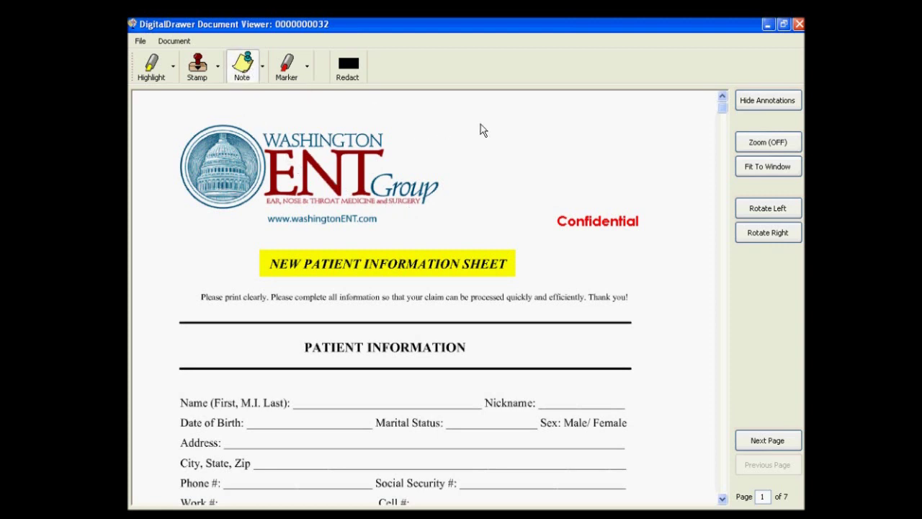
pyautogui.moveTo(458, 105)
pyautogui.mouseDown()
pyautogui.moveTo(570, 154)
pyautogui.moveTo(661, 169)
pyautogui.mouseUp()
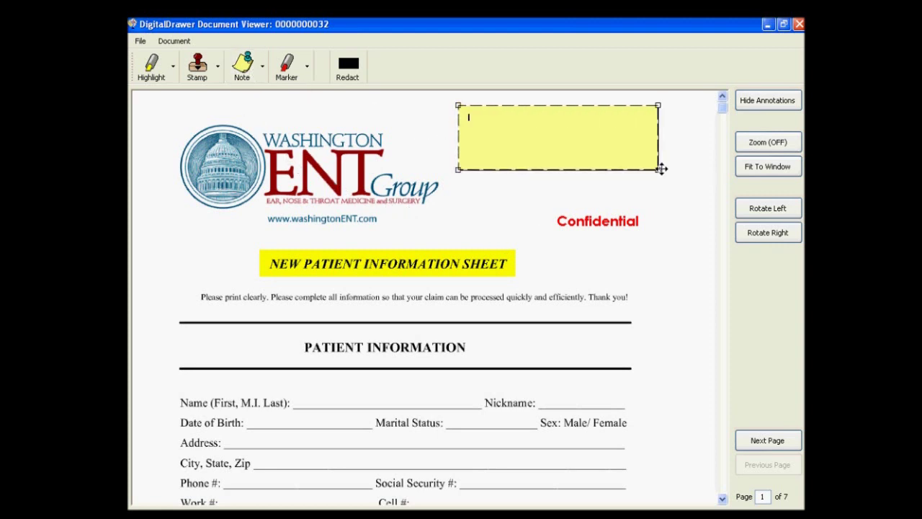
pyautogui.write('Monitor this patient closely')
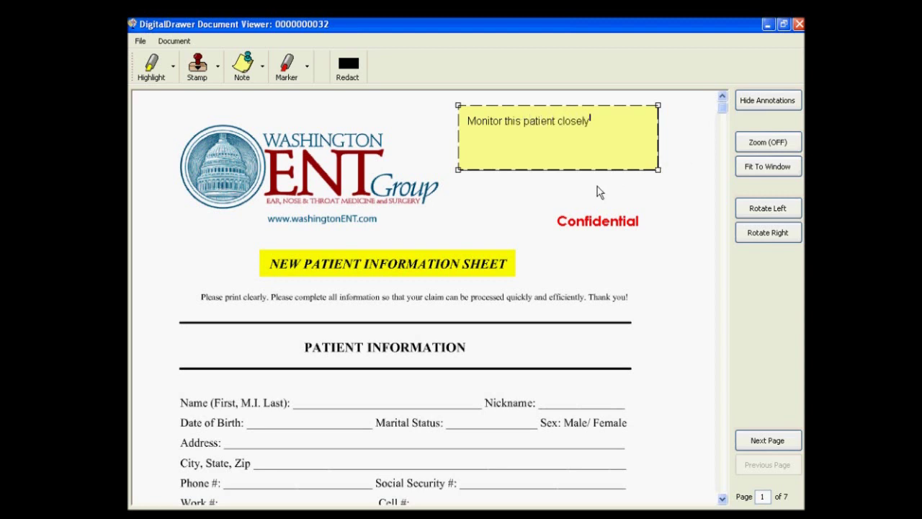
pyautogui.click(640, 160)
pyautogui.moveTo(657, 170); pyautogui.dragTo(612, 140)
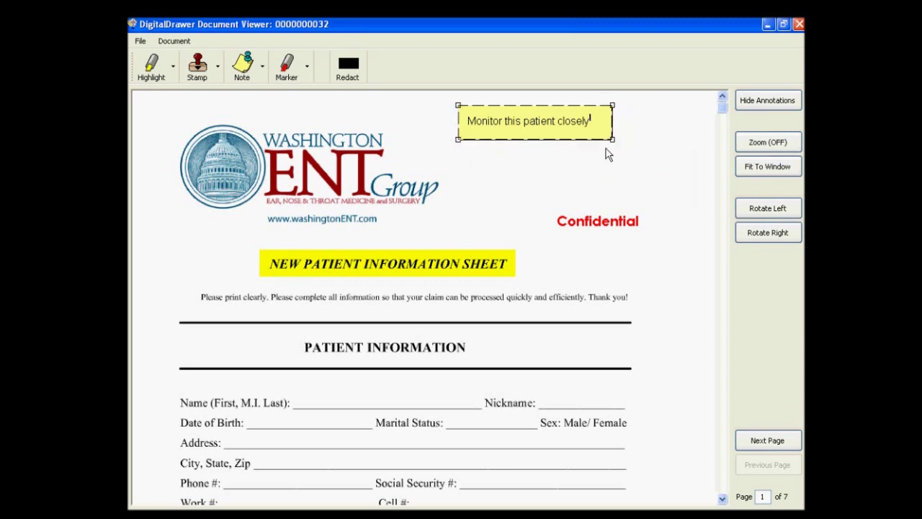
pyautogui.click(553, 168)
# Redact the patient name line, including its label, in the PATIENT INFORMATION section of page 1
pyautogui.click(358, 73)
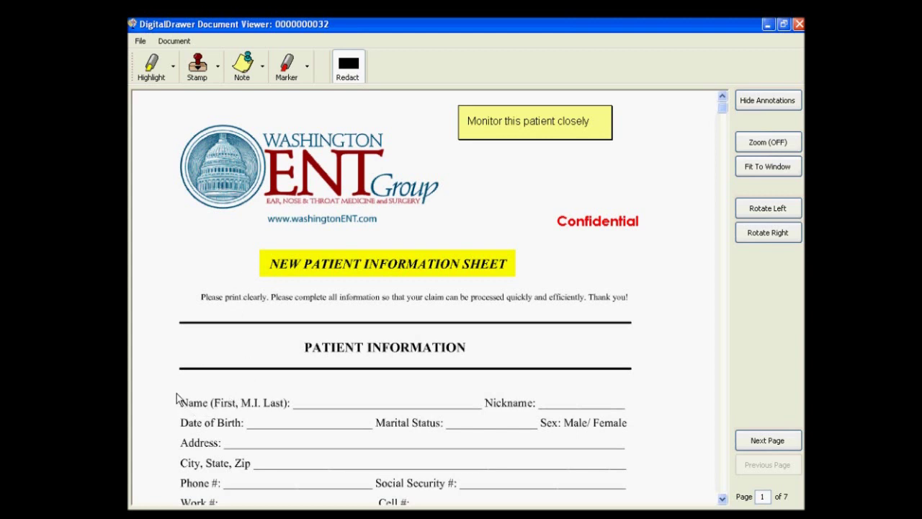
pyautogui.moveTo(176, 394); pyautogui.dragTo(481, 403)
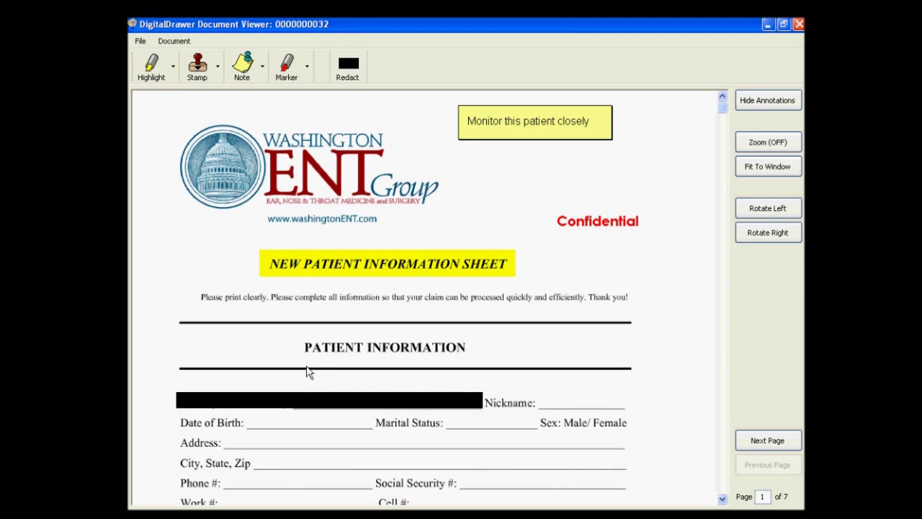
# Look through the annotation and redaction options for printing the document, and cancel without printing
pyautogui.click(141, 42)
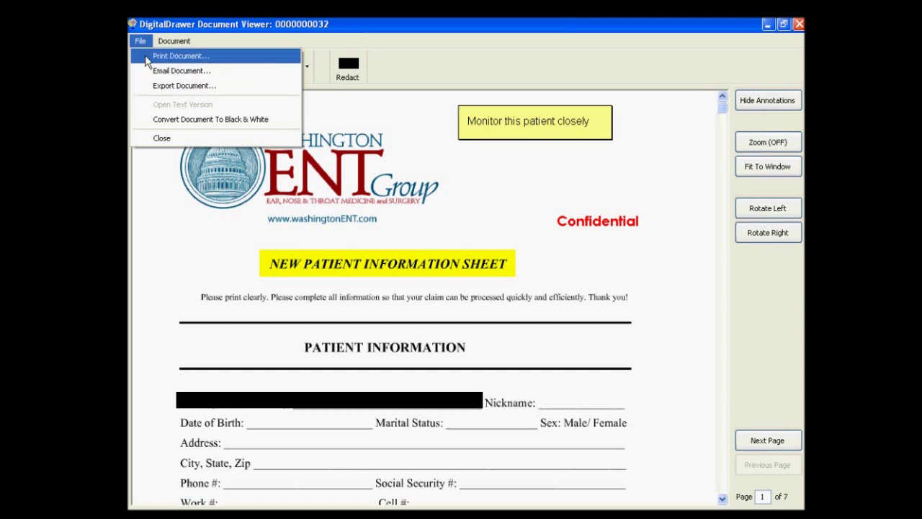
pyautogui.click(147, 58)
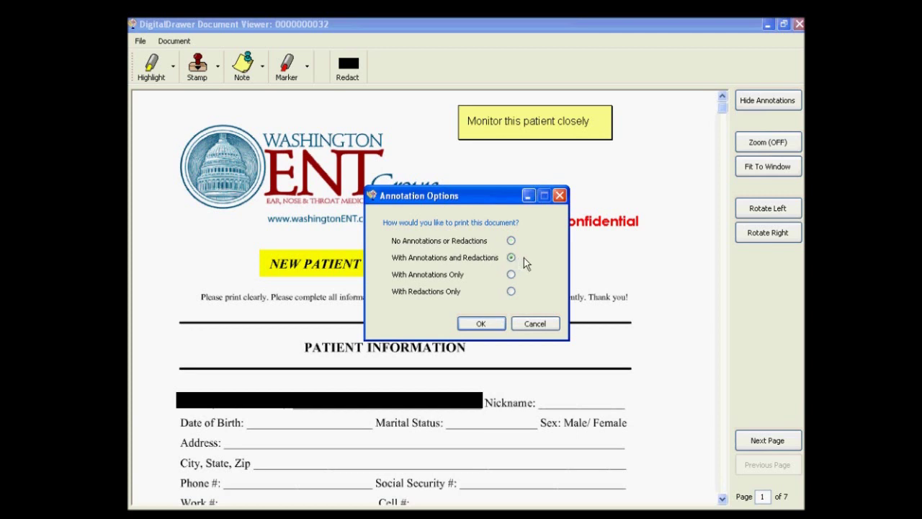
pyautogui.click(513, 276)
pyautogui.click(512, 291)
pyautogui.click(533, 324)
# Look at the commands for inserting, moving and deleting pages, including the sources for inserted pages
pyautogui.click(164, 41)
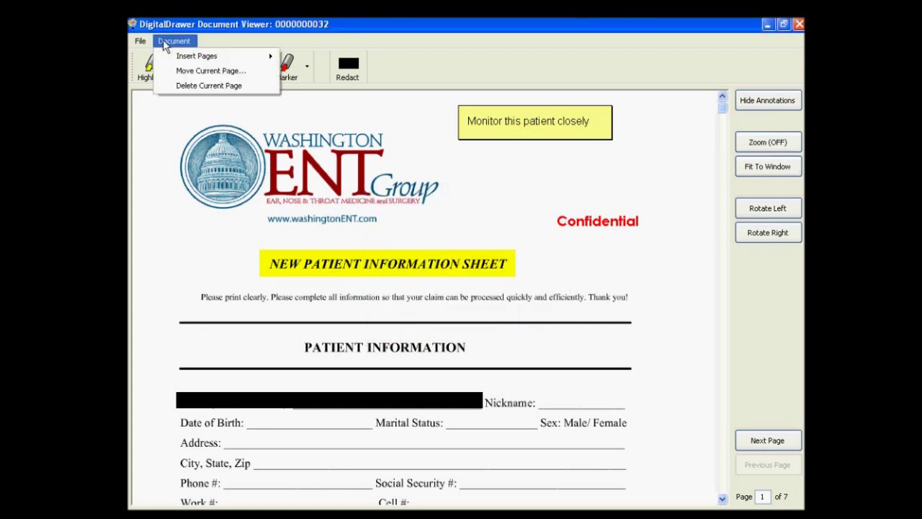
pyautogui.moveTo(163, 55)
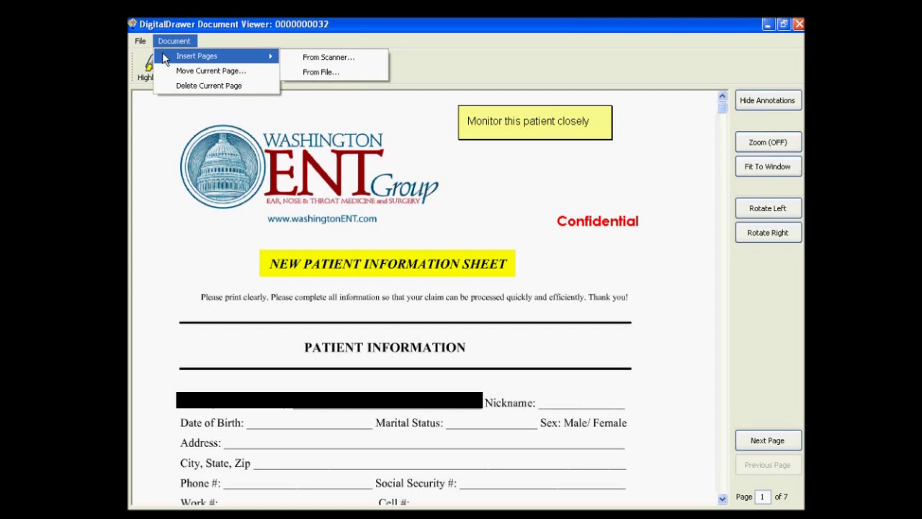
pyautogui.click(149, 130)
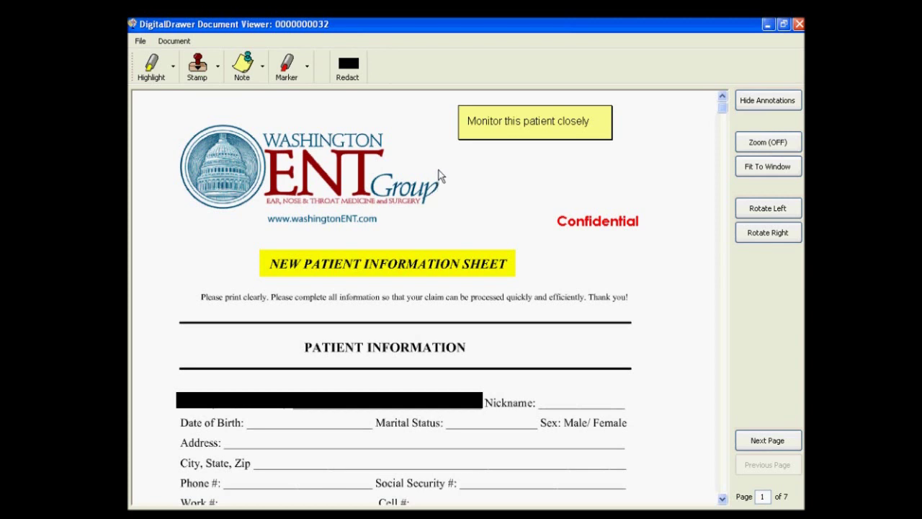
# Close the document viewer and turn on edit mode for the Patient Records library
pyautogui.click(799, 25)
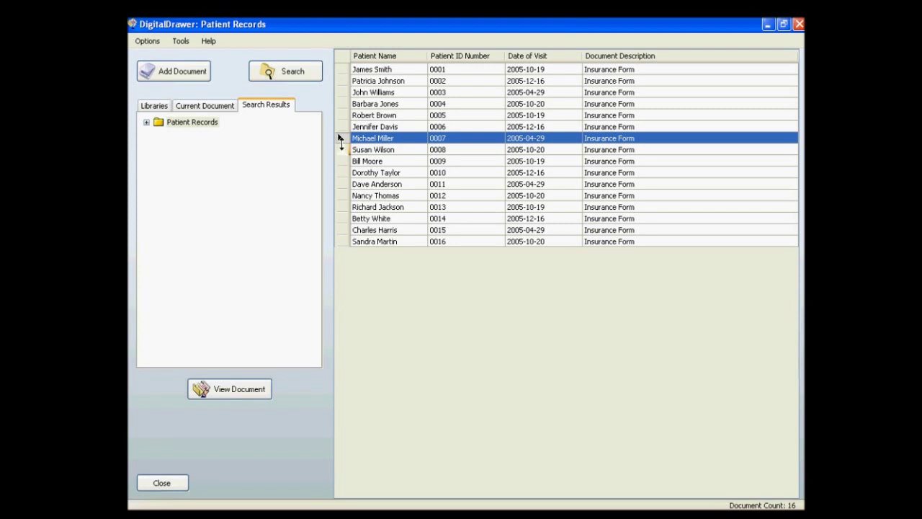
pyautogui.click(180, 42)
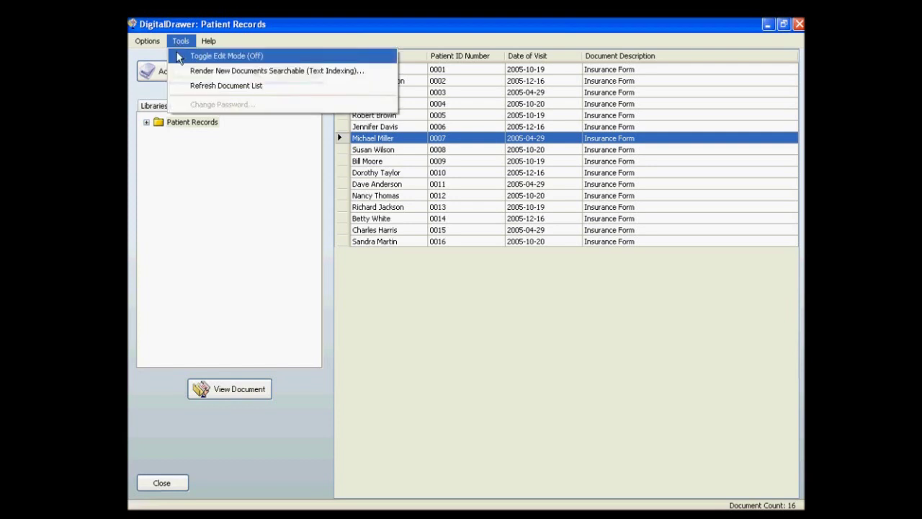
pyautogui.click(182, 56)
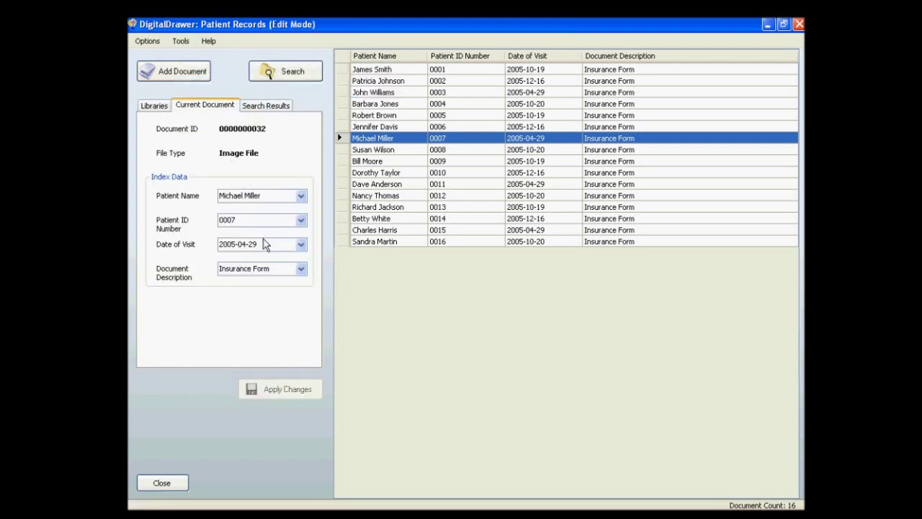
# Set the selected document's description to HIPAA Authorization, apply the change and turn edit mode off
pyautogui.click(301, 268)
pyautogui.click(278, 301)
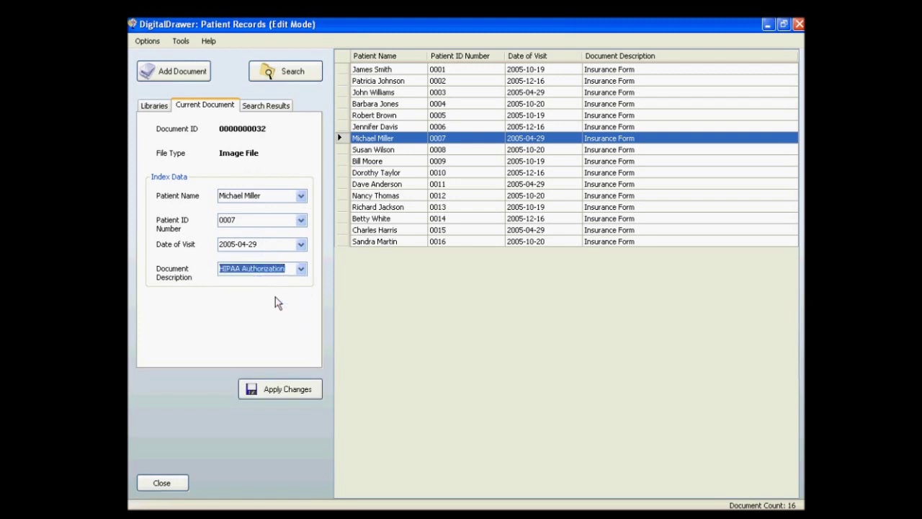
pyautogui.click(283, 389)
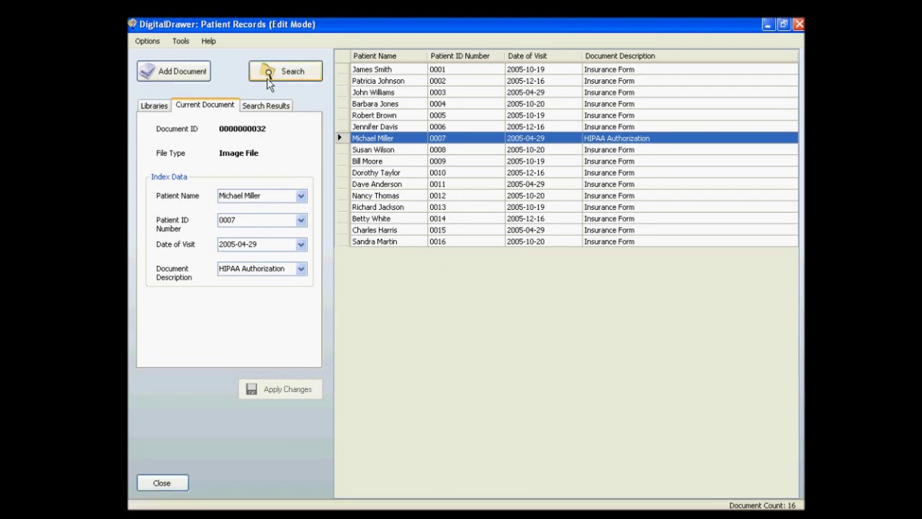
pyautogui.click(181, 42)
pyautogui.click(184, 55)
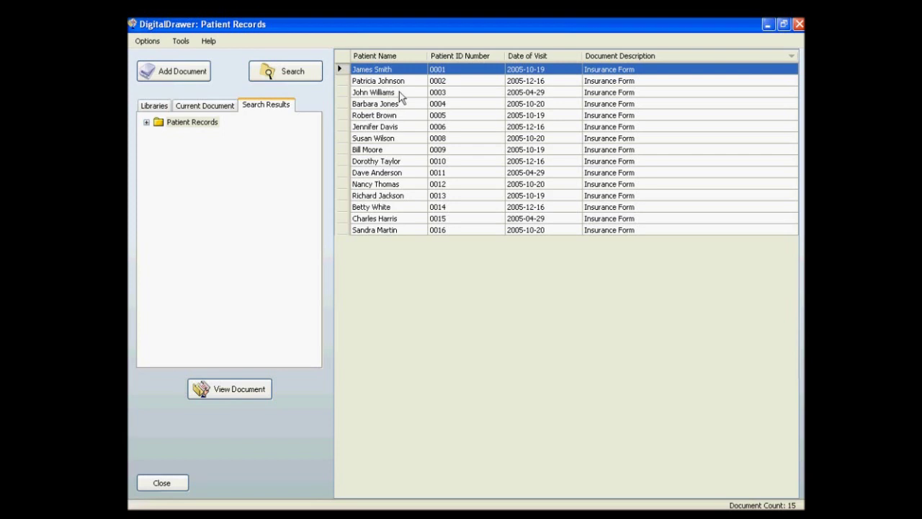
# Add the third and fourth insurance forms to the selection and look at the commands available for the selected documents
pyautogui.keyDown('ctrl'); pyautogui.click(400, 93); pyautogui.keyUp('ctrl')
pyautogui.keyDown('ctrl'); pyautogui.click(400, 105); pyautogui.keyUp('ctrl')
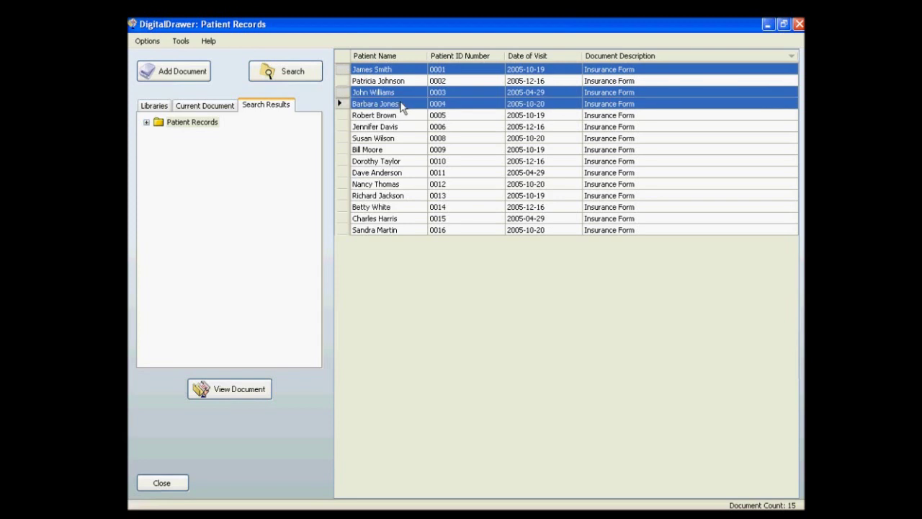
pyautogui.rightClick(406, 106)
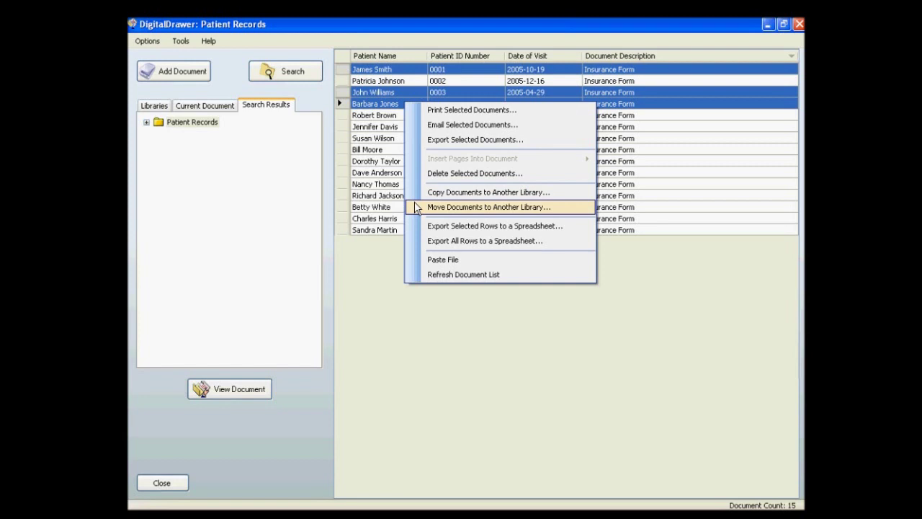
pyautogui.click(319, 103)
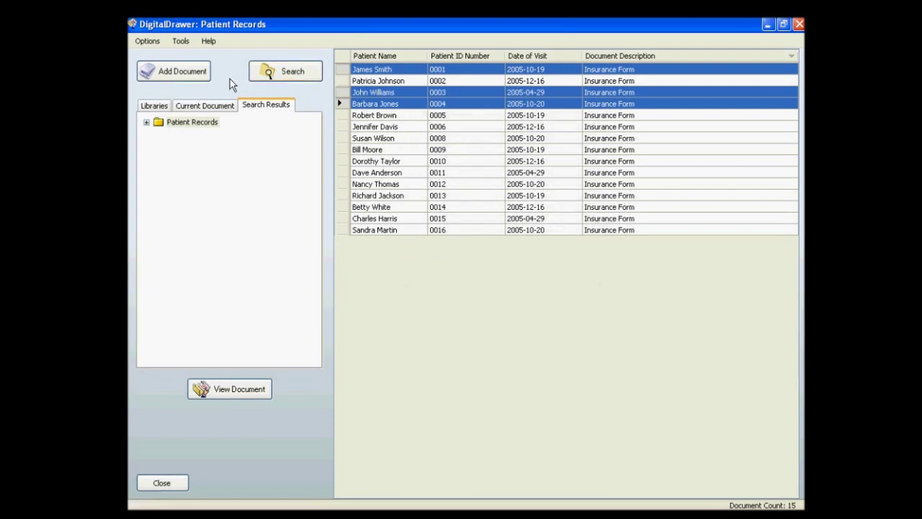
# Open the DigitalDrawer Help and maximize its window
pyautogui.click(207, 44)
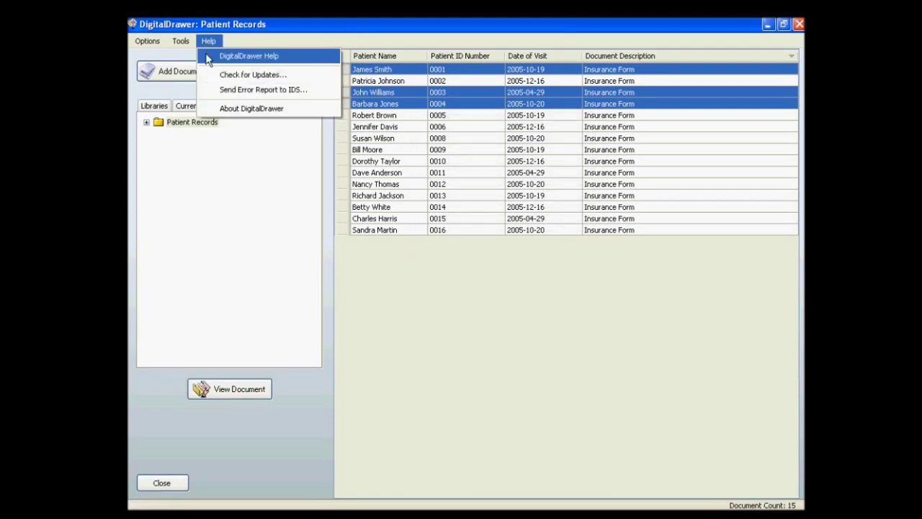
pyautogui.click(208, 57)
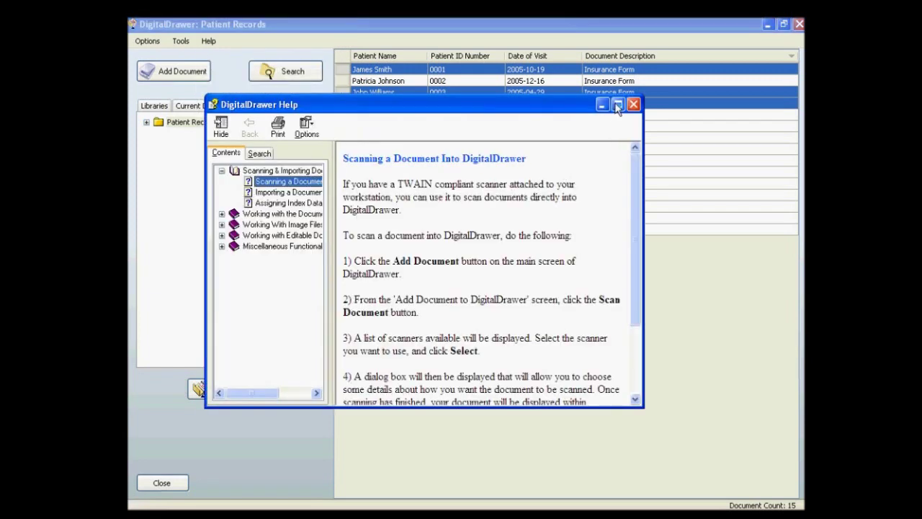
pyautogui.click(617, 106)
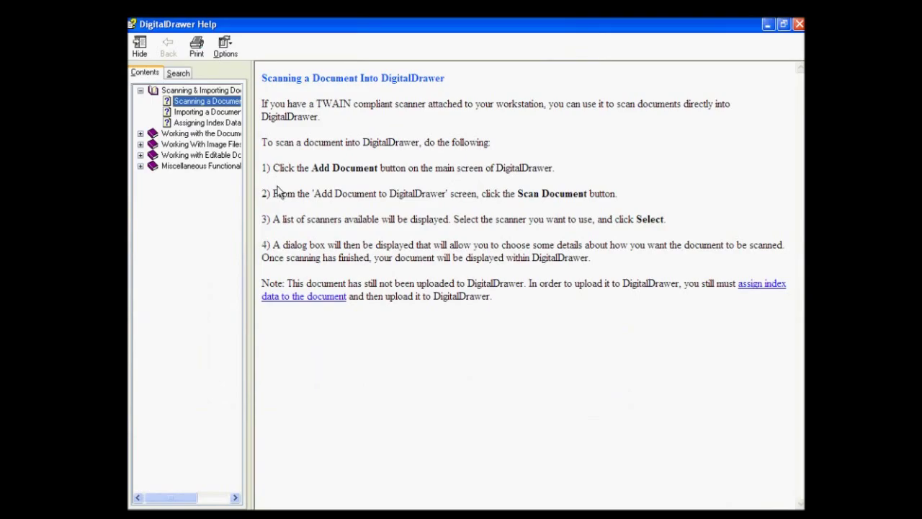